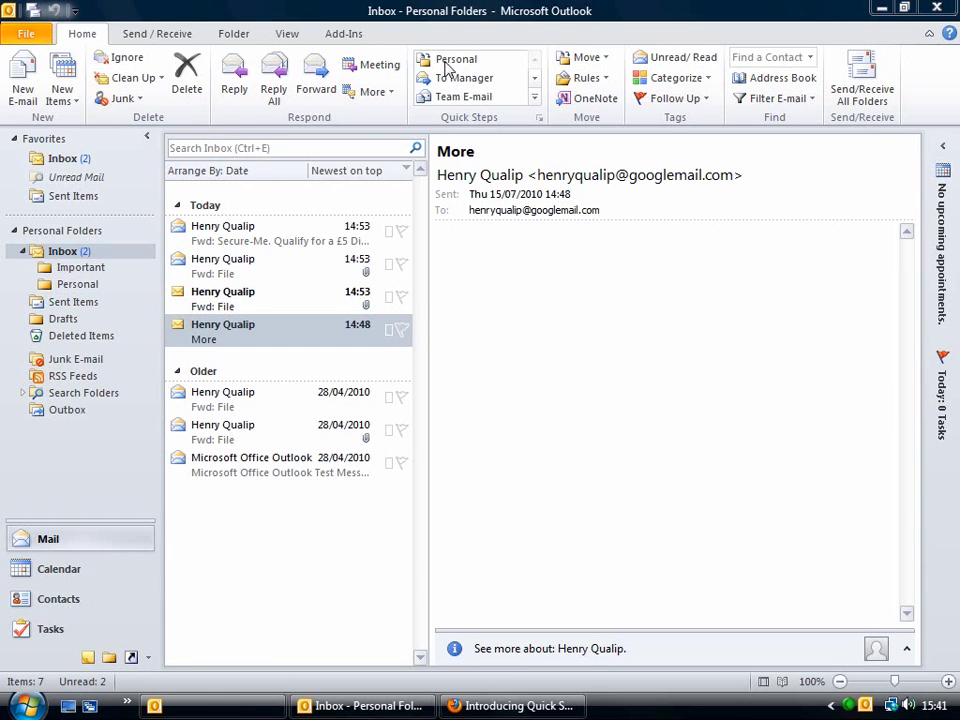
- File the More message into Personal via its quick step, confirm it there, and return to Inbox
click(237, 337)
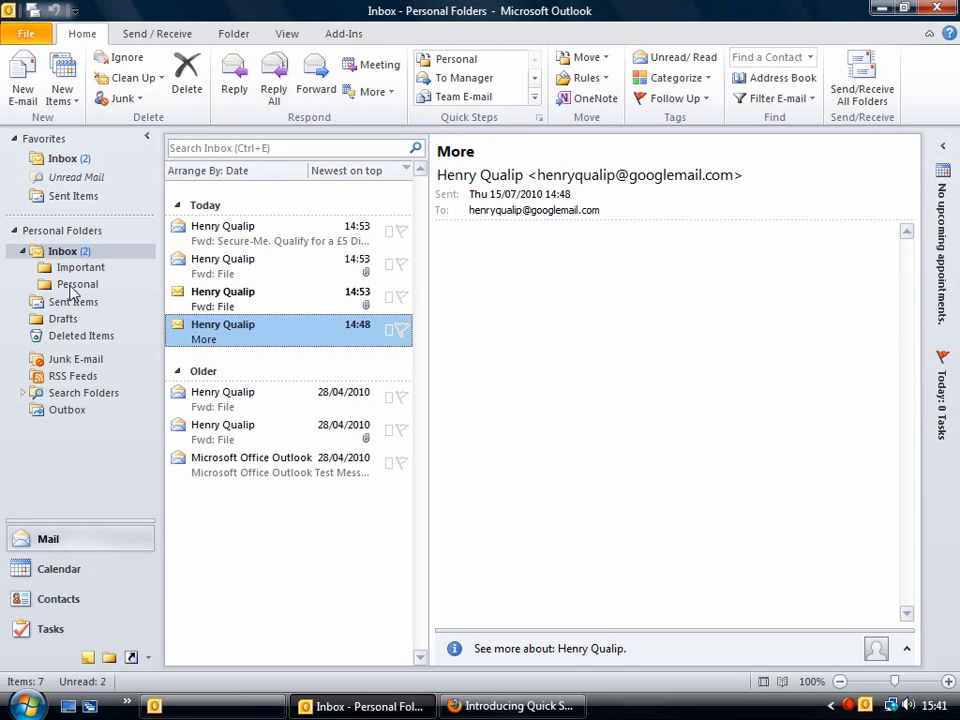
click(452, 60)
click(82, 285)
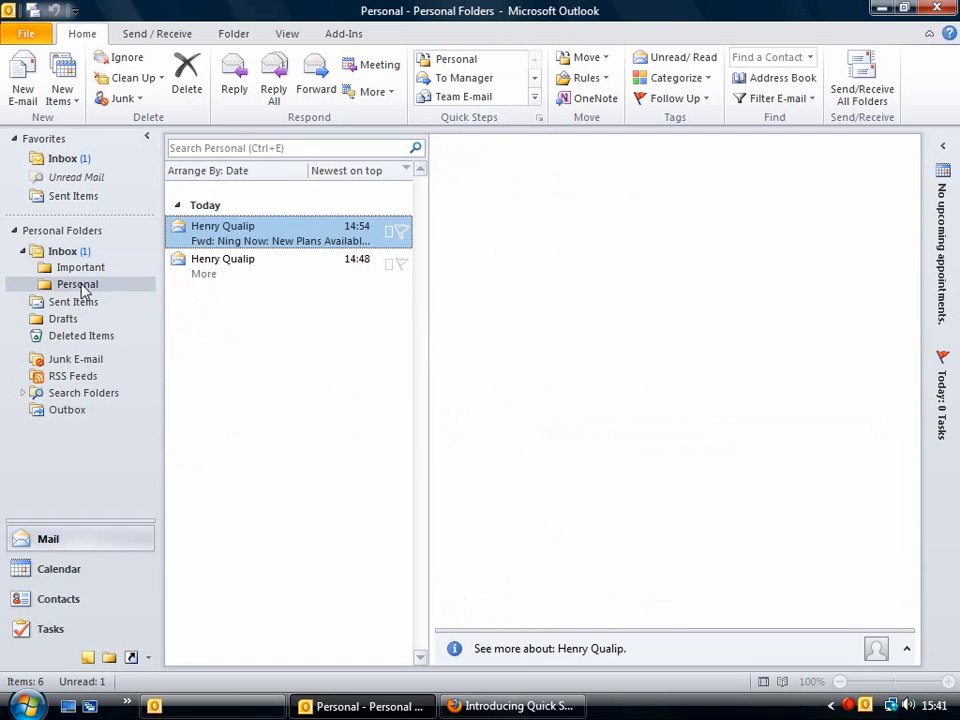
click(63, 252)
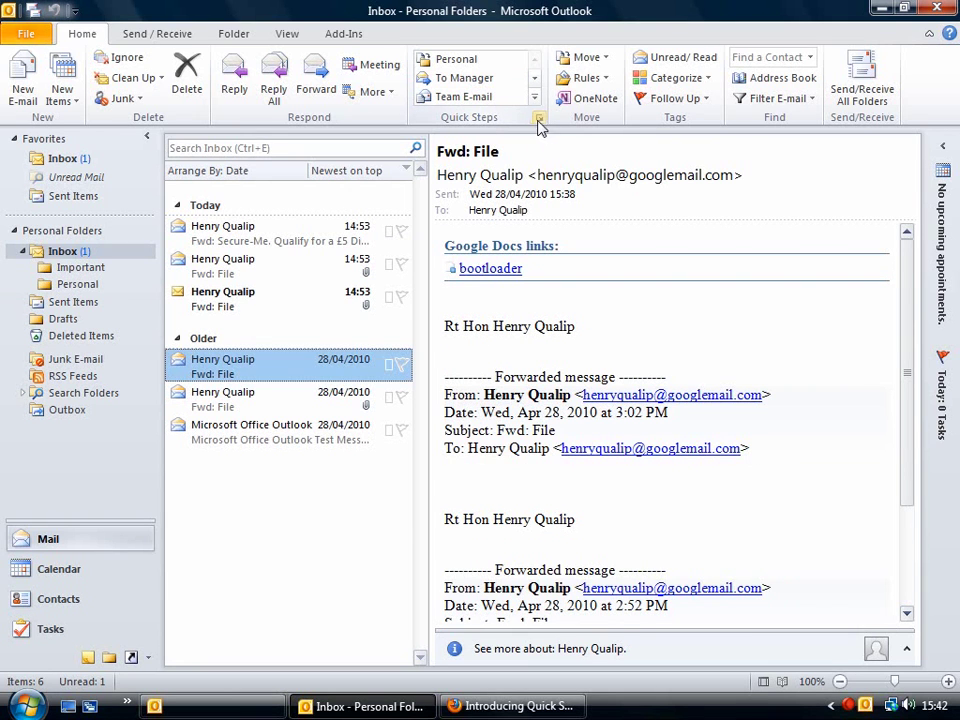
click(535, 78)
- In Manage Quick Steps, open the To Manager quick step for editing
click(535, 78)
click(535, 62)
click(536, 62)
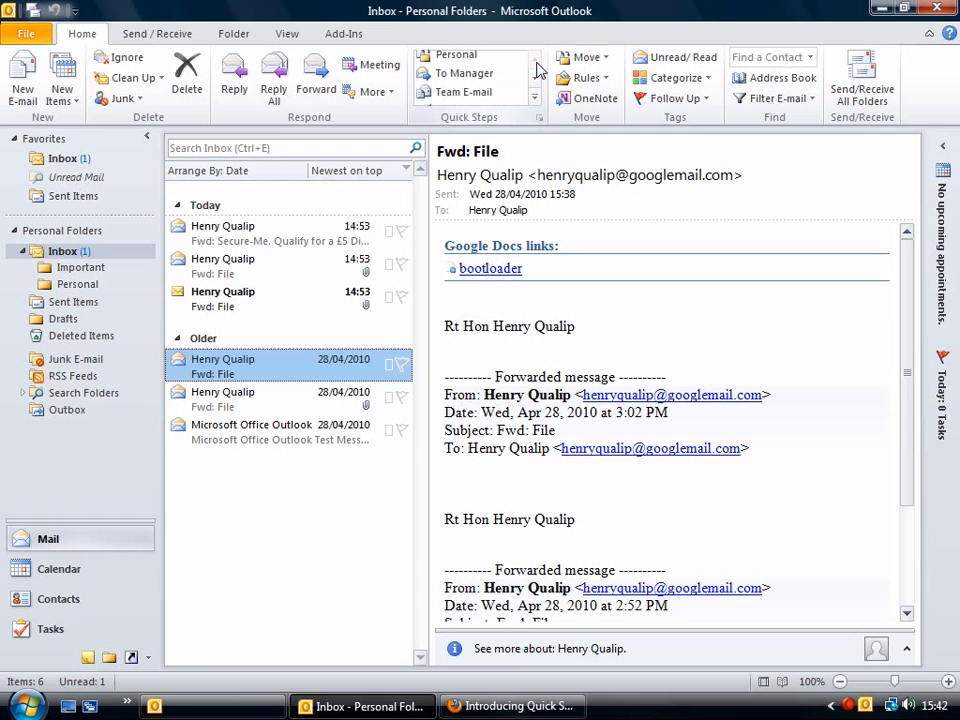
click(539, 119)
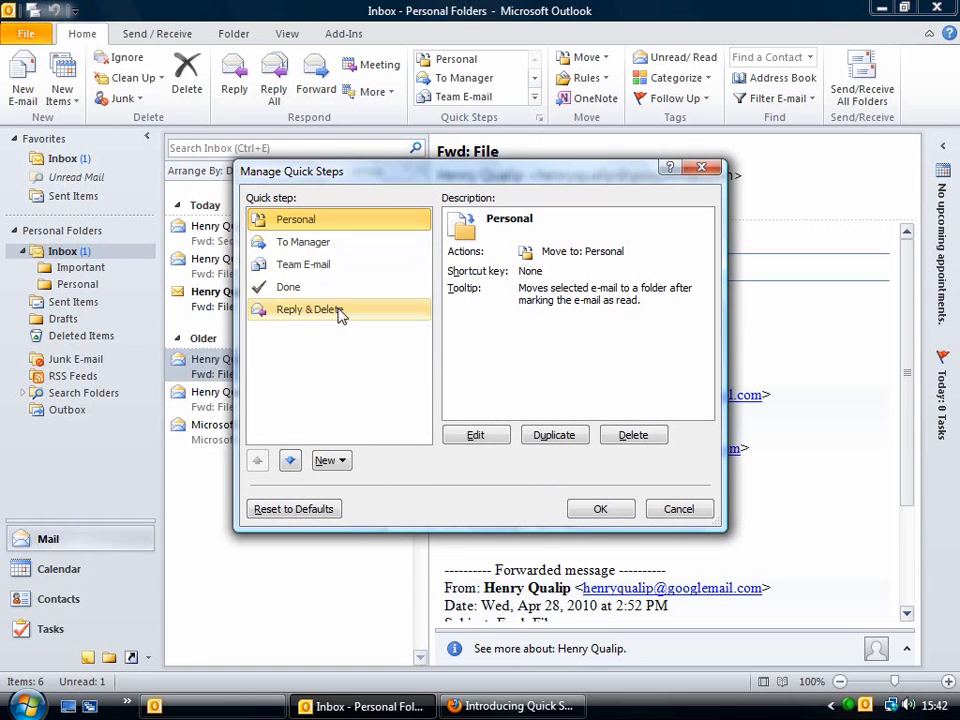
click(339, 244)
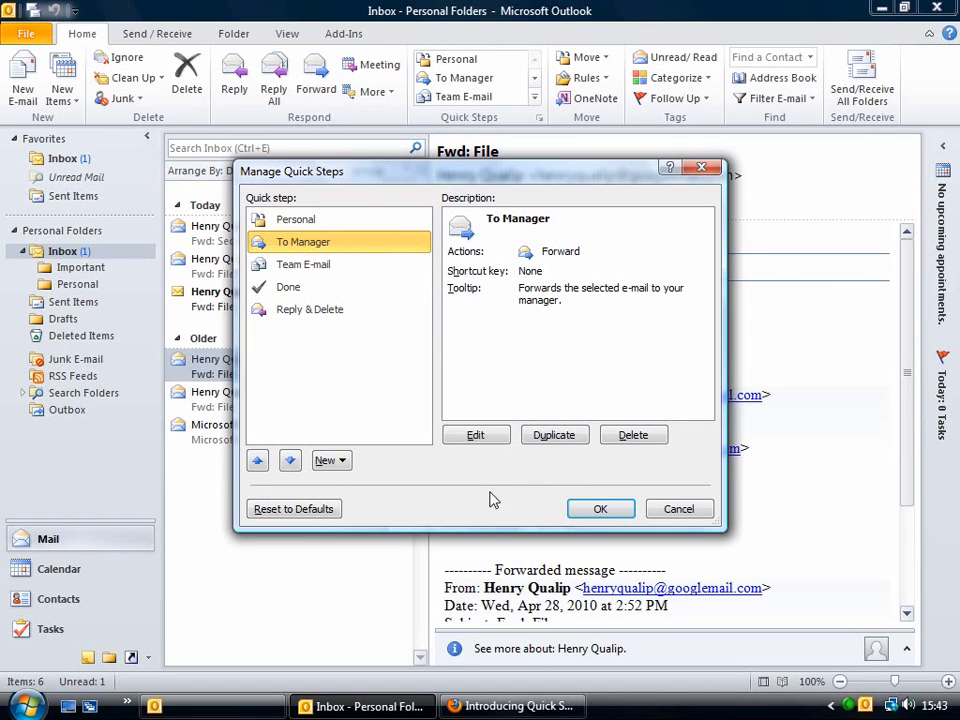
click(474, 437)
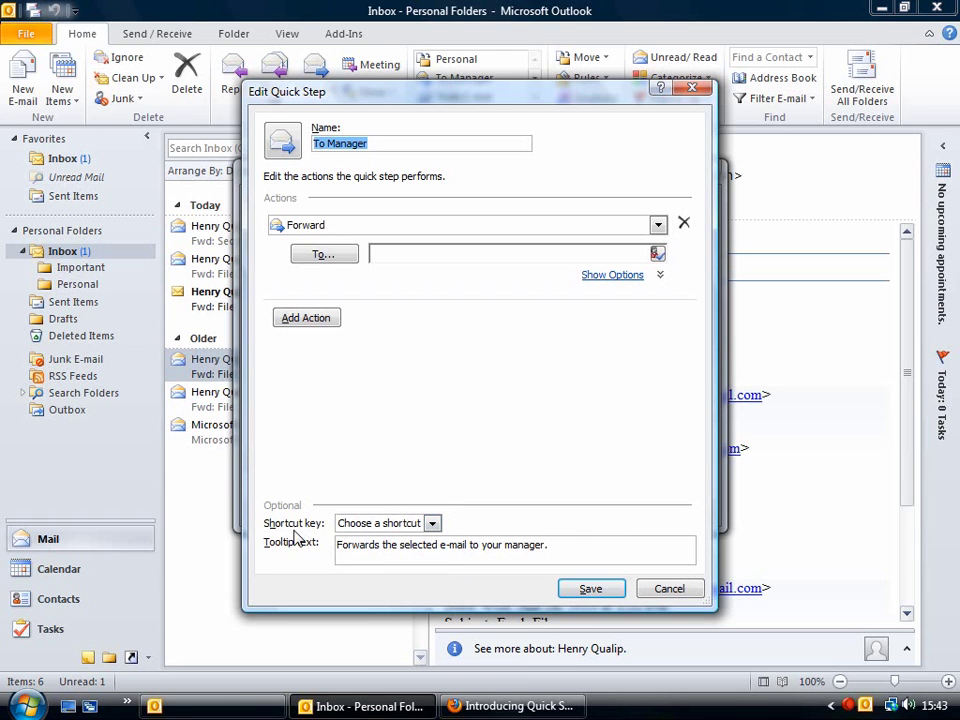
- Review To Manager's shortcut key choices and cancel, leaving the quick step unchanged
click(432, 524)
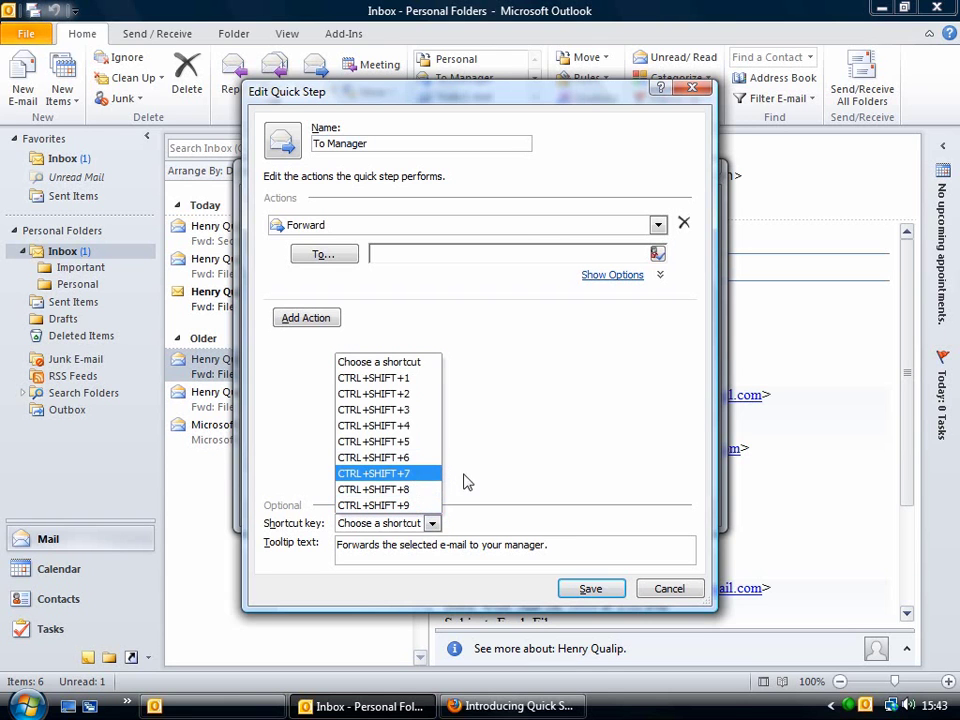
click(535, 523)
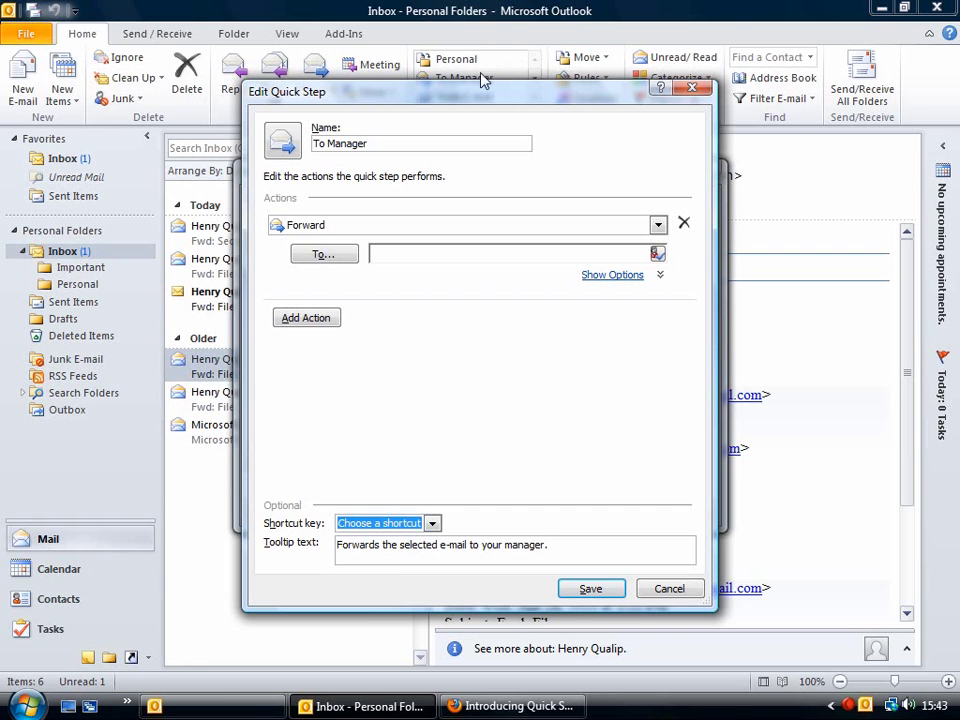
click(688, 590)
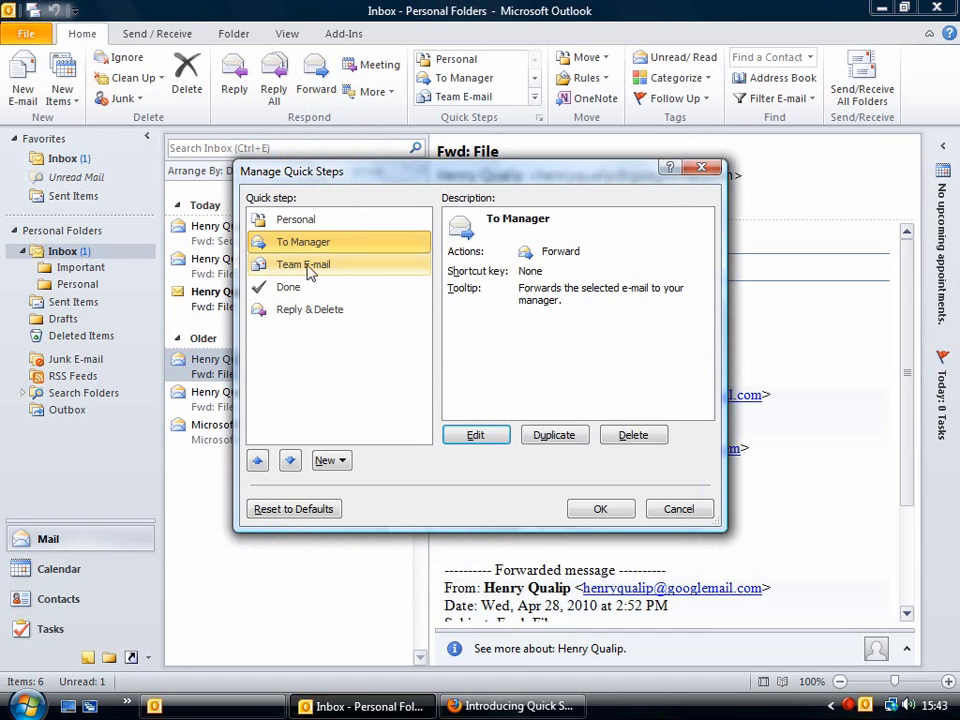
- Inspect the Team E-mail quick step without changes, then list the new quick step types
click(385, 266)
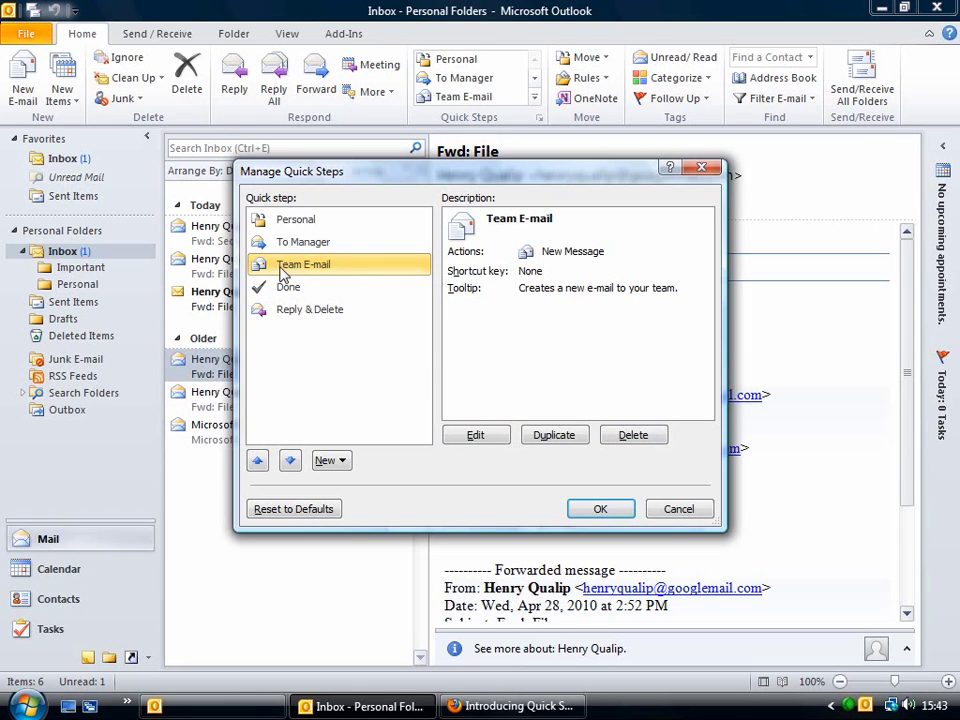
click(480, 437)
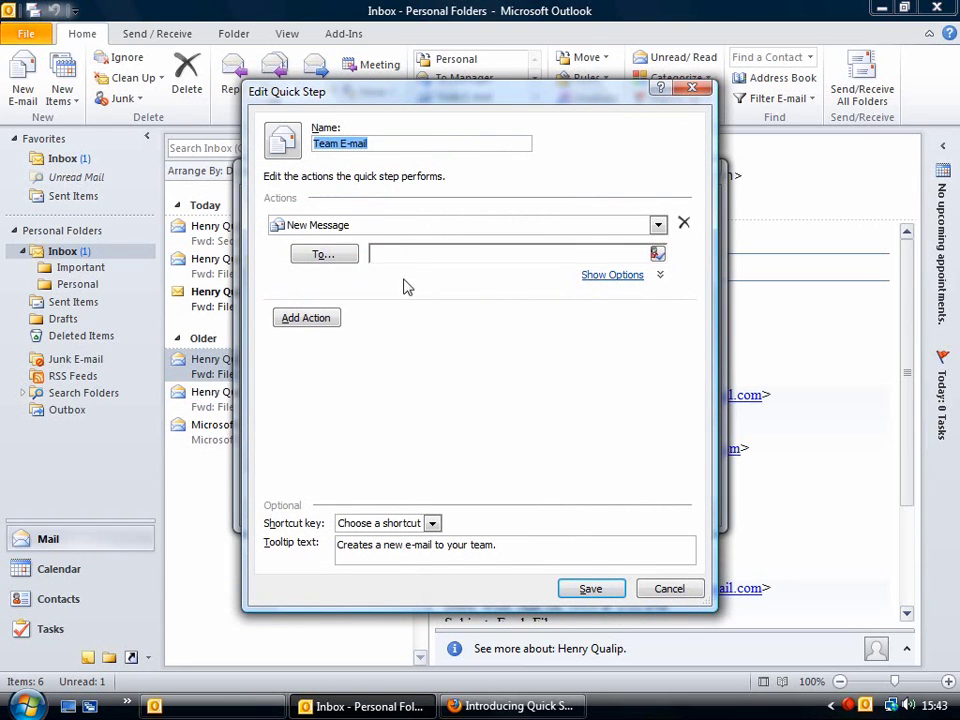
click(672, 588)
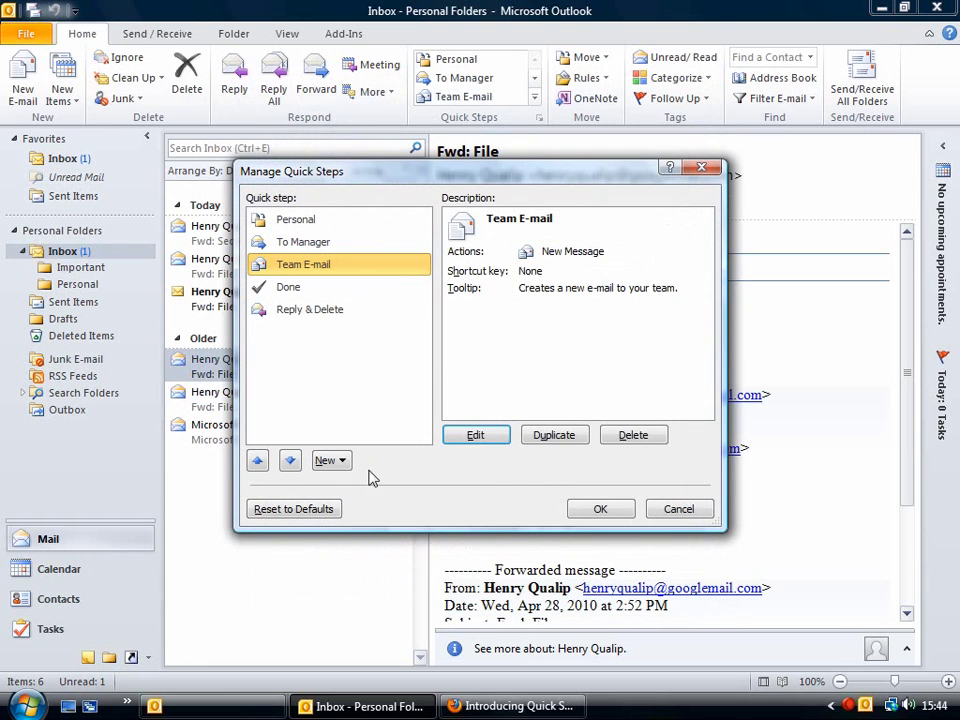
click(341, 462)
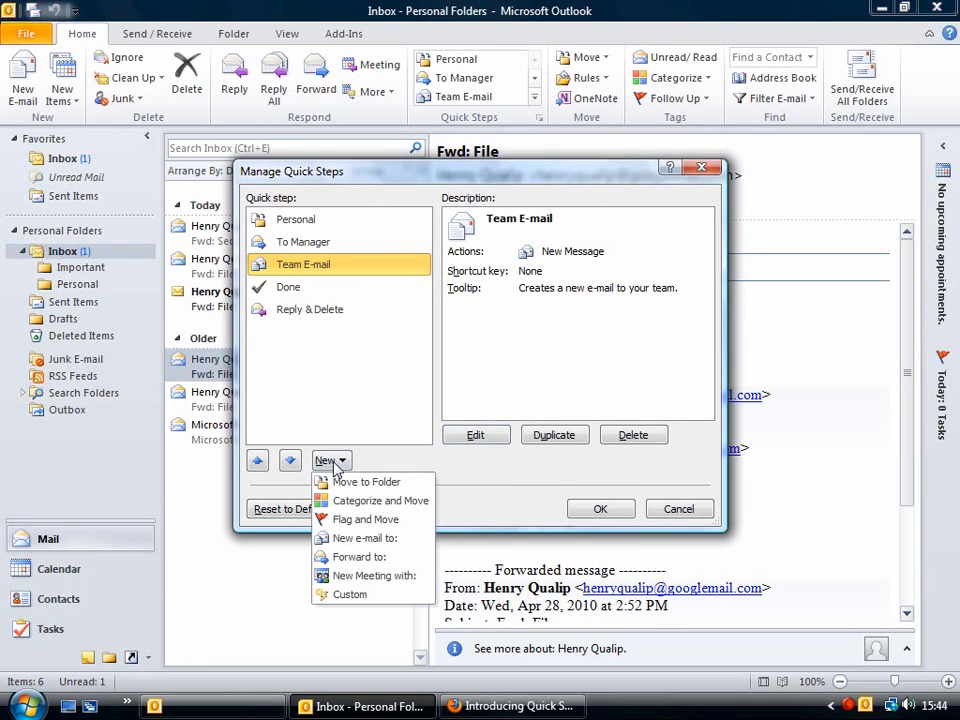
- Create a Move to Folder quick step named 'Important' targeting the Important folder, and save
click(420, 484)
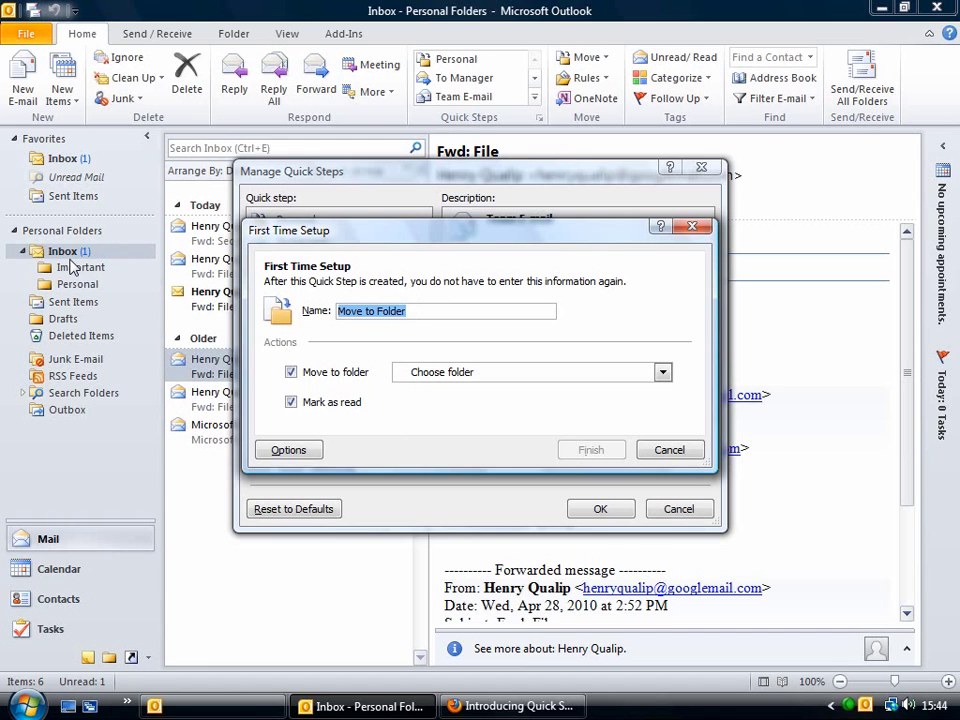
text(Important)
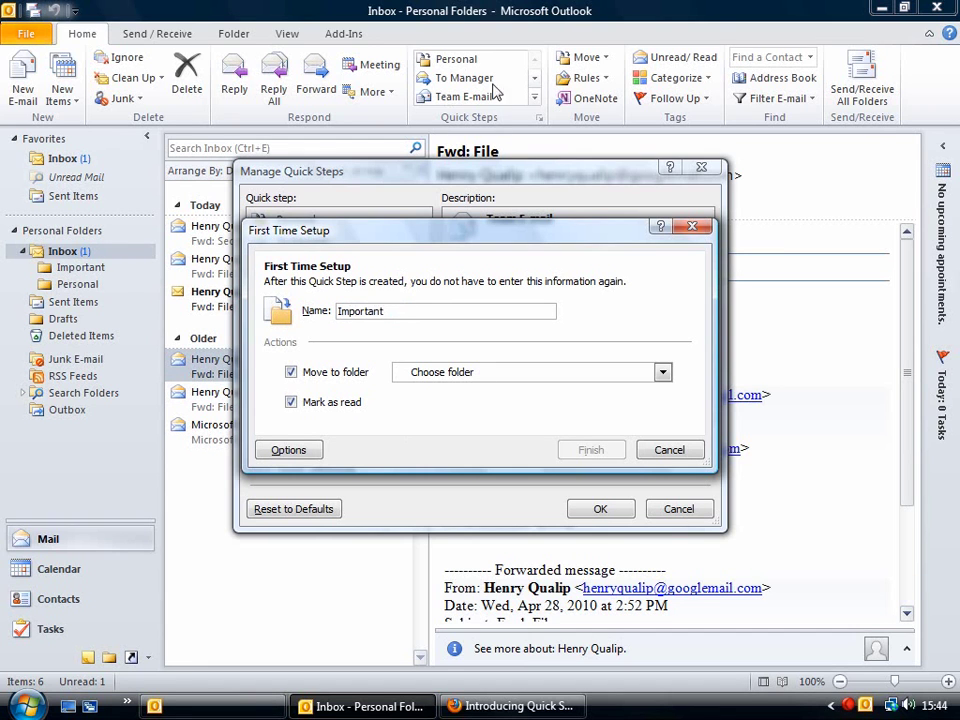
click(662, 372)
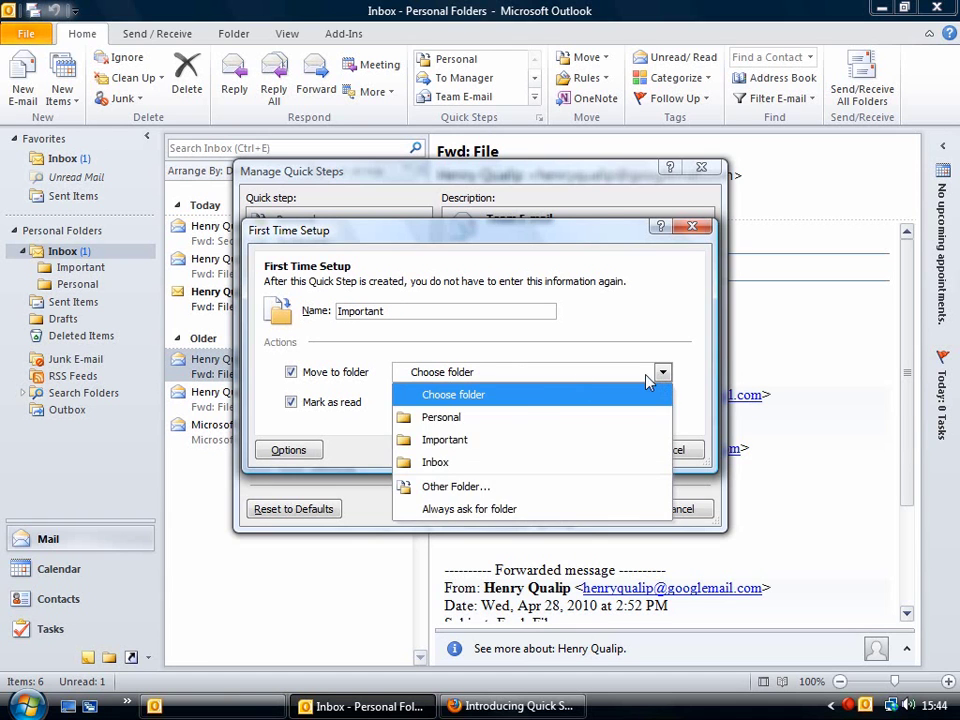
click(492, 442)
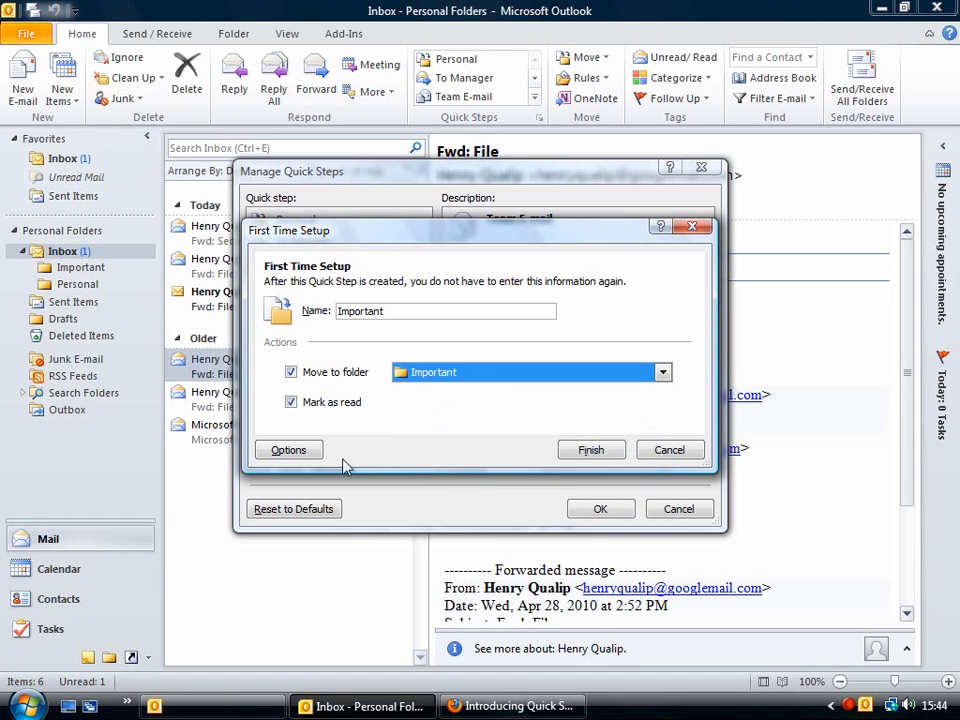
click(590, 450)
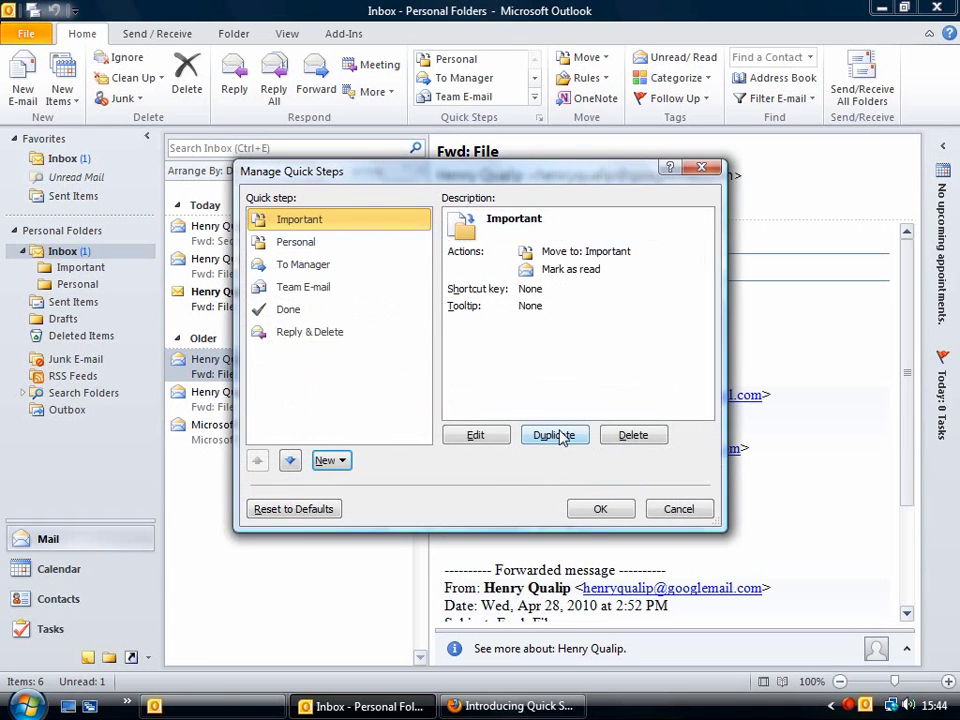
click(620, 512)
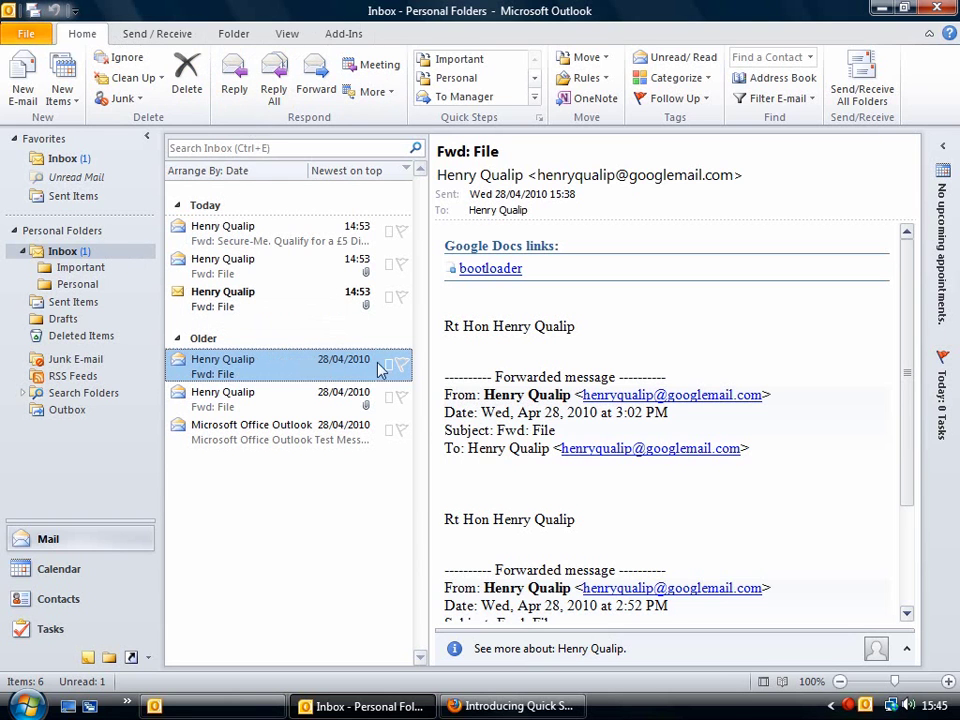
- Switch the ribbon to the View tab
click(290, 35)
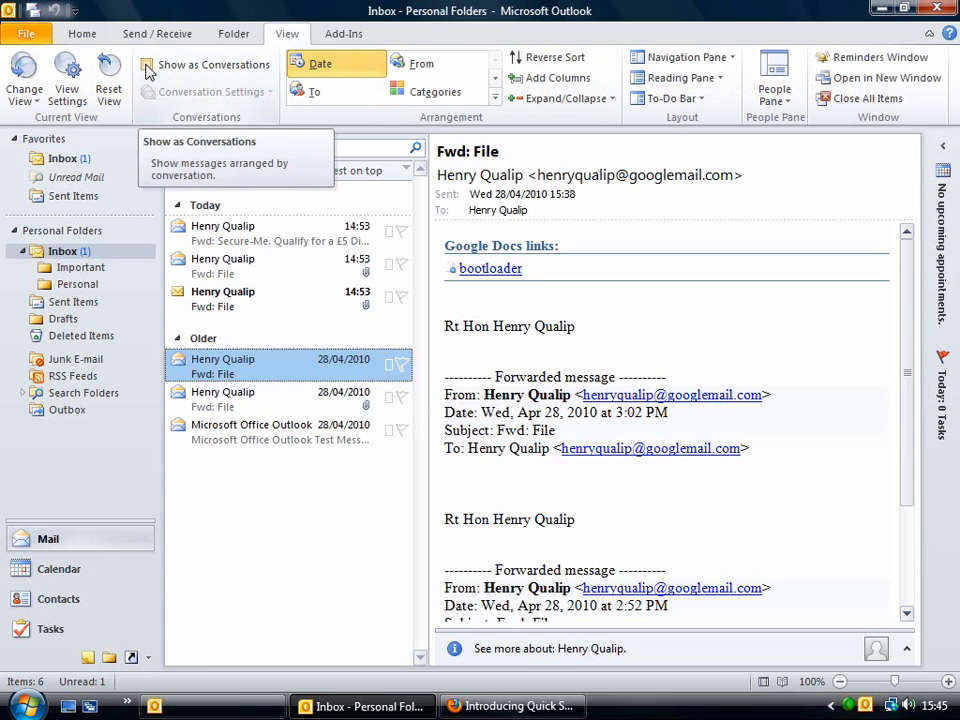
- Turn on Show as Conversations and apply it to the folder
click(230, 237)
click(147, 66)
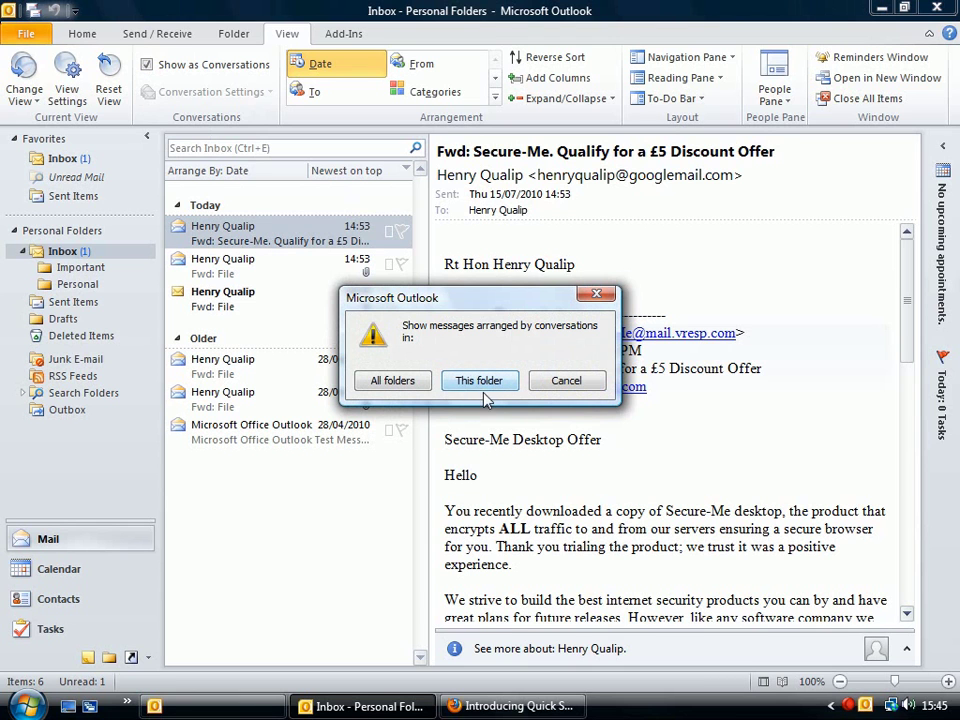
click(393, 381)
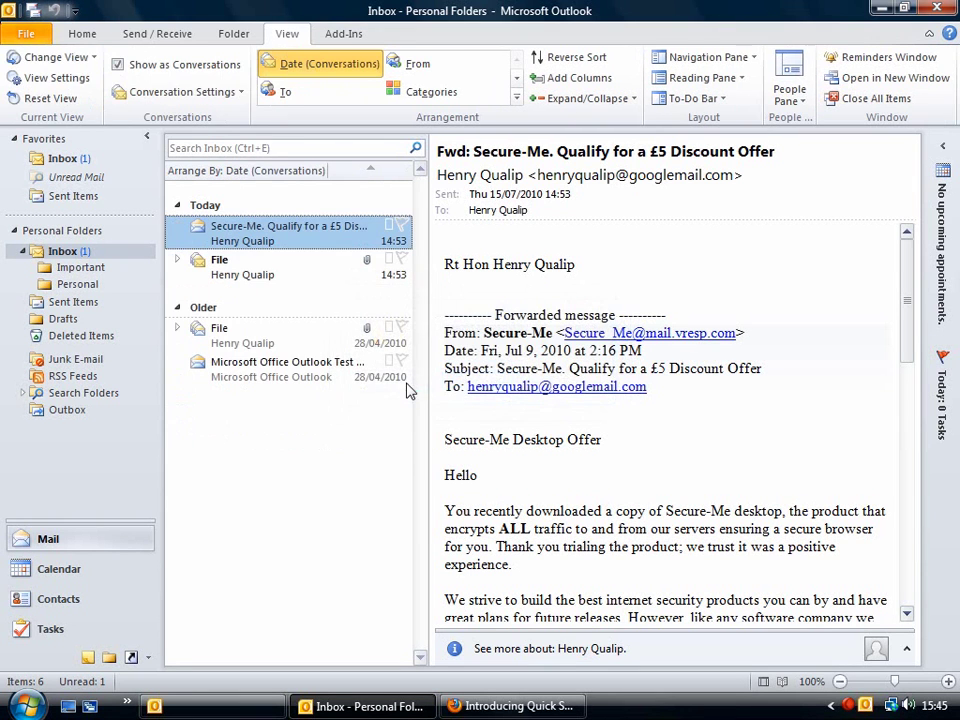
- Expand the File conversation to its two messages and check Conversation Settings without changes
click(180, 264)
click(180, 264)
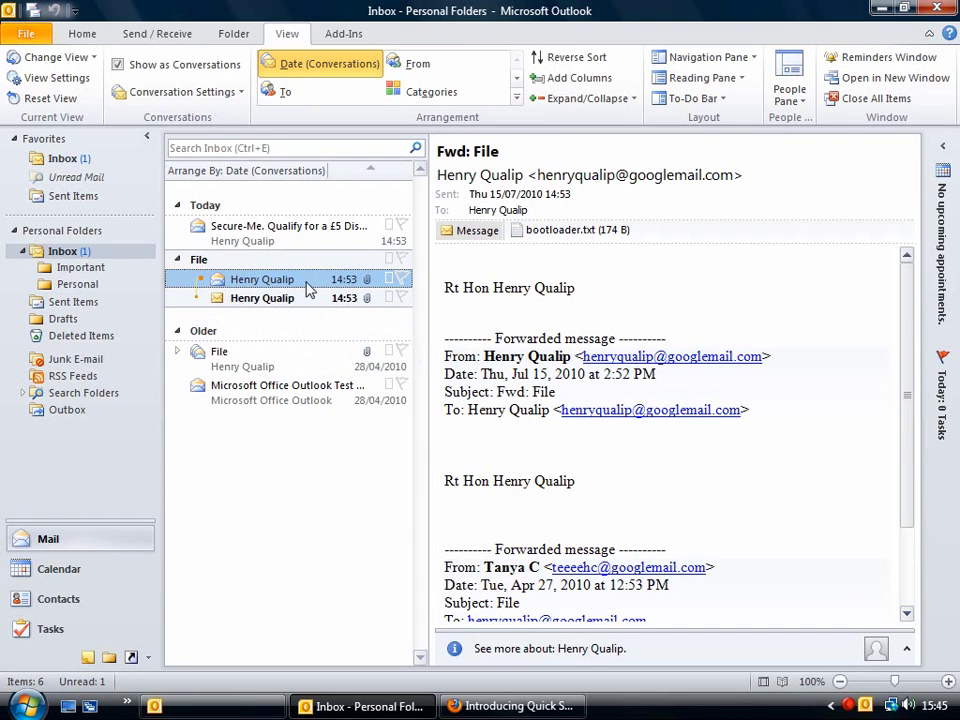
click(225, 93)
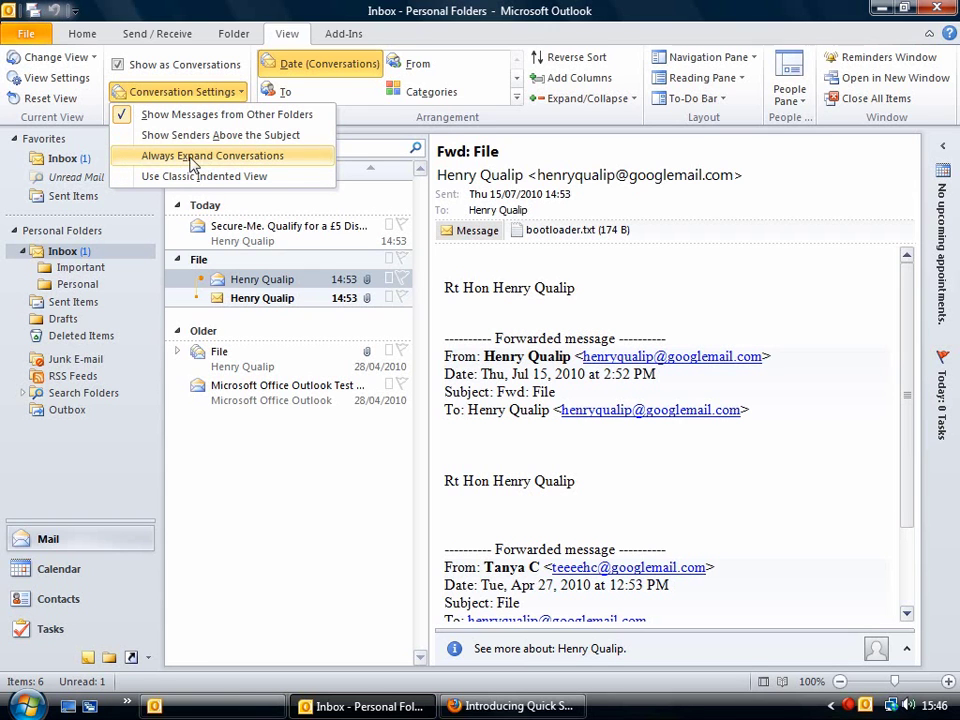
click(222, 93)
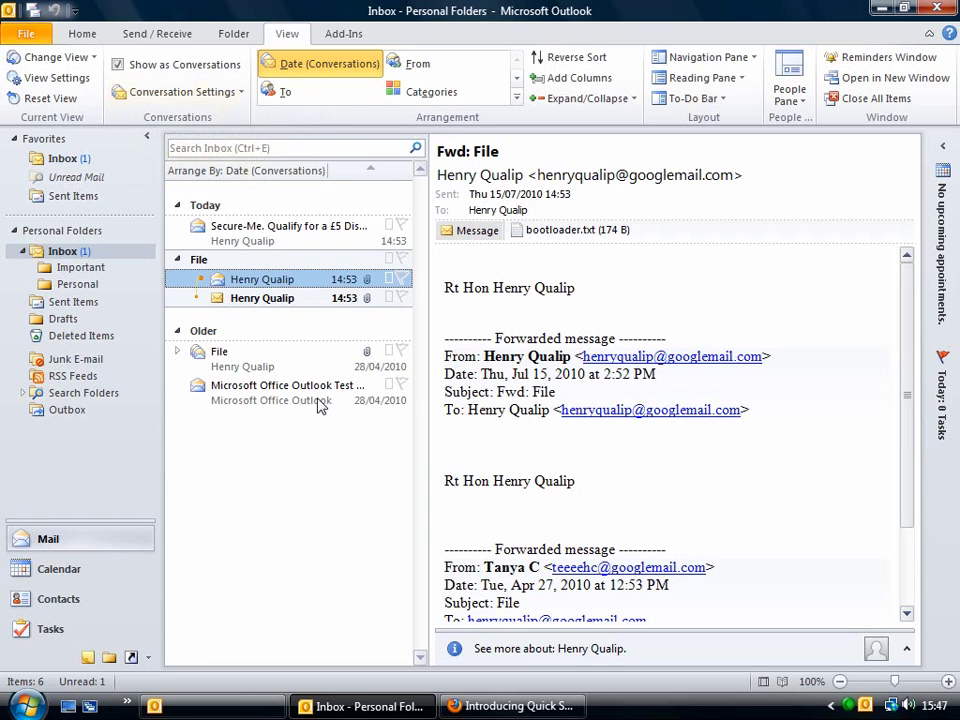